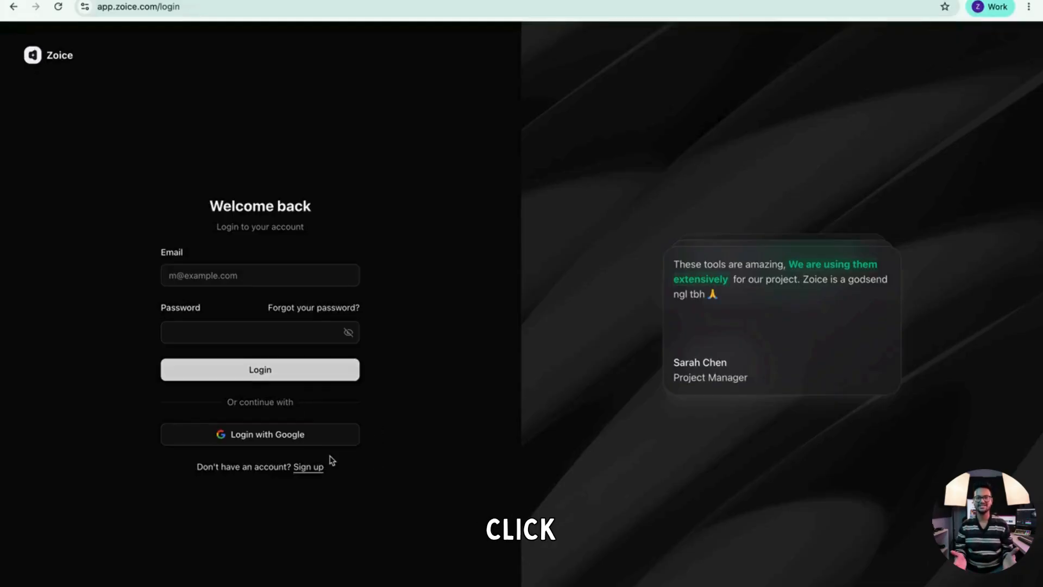
Log in to the Zoice account with Google
{"action": "left_click", "coordinate": [309, 471]}
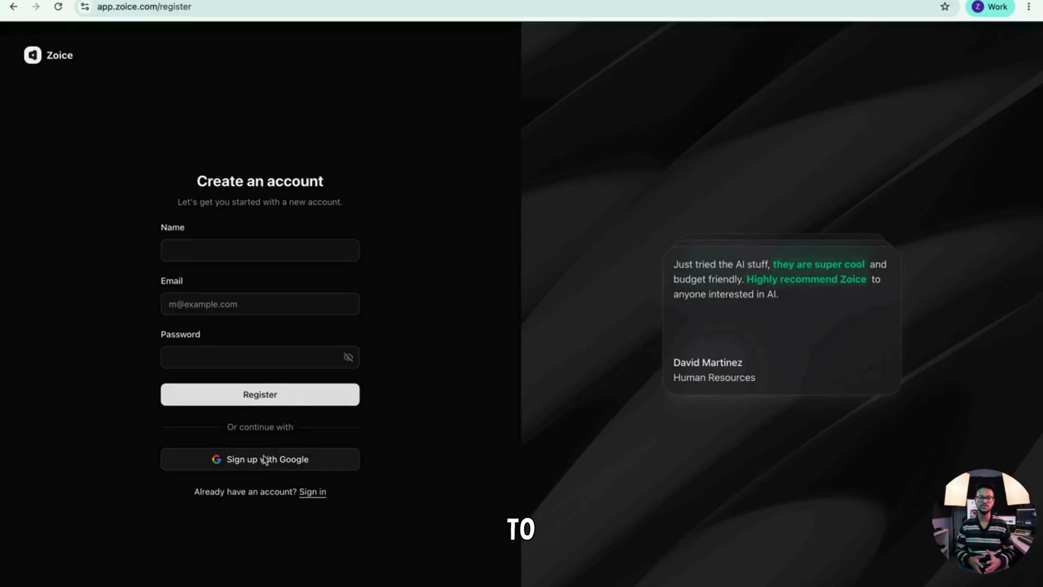
{"action": "left_click", "coordinate": [314, 492]}
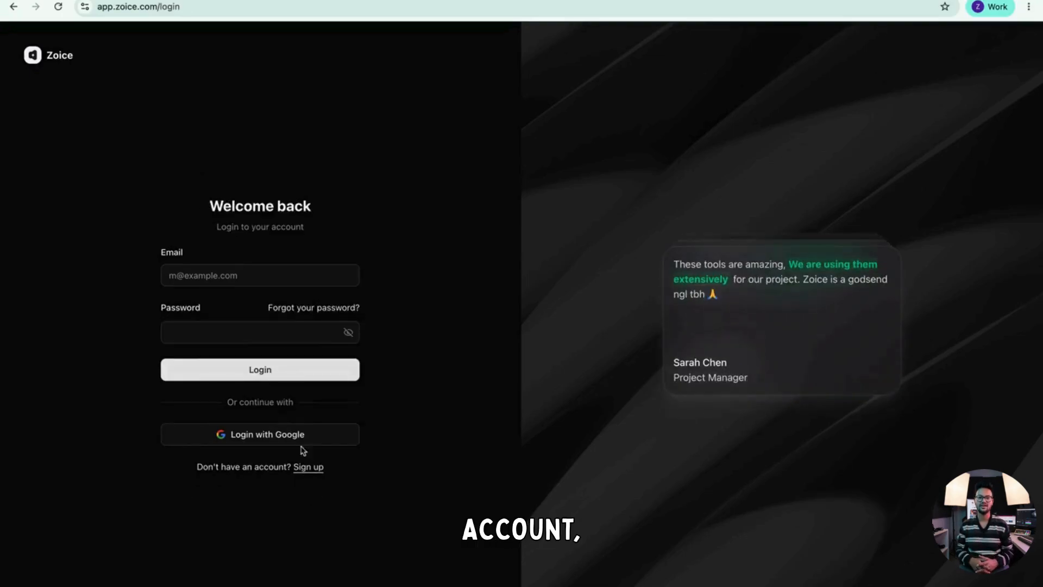
{"action": "left_click", "coordinate": [271, 445]}
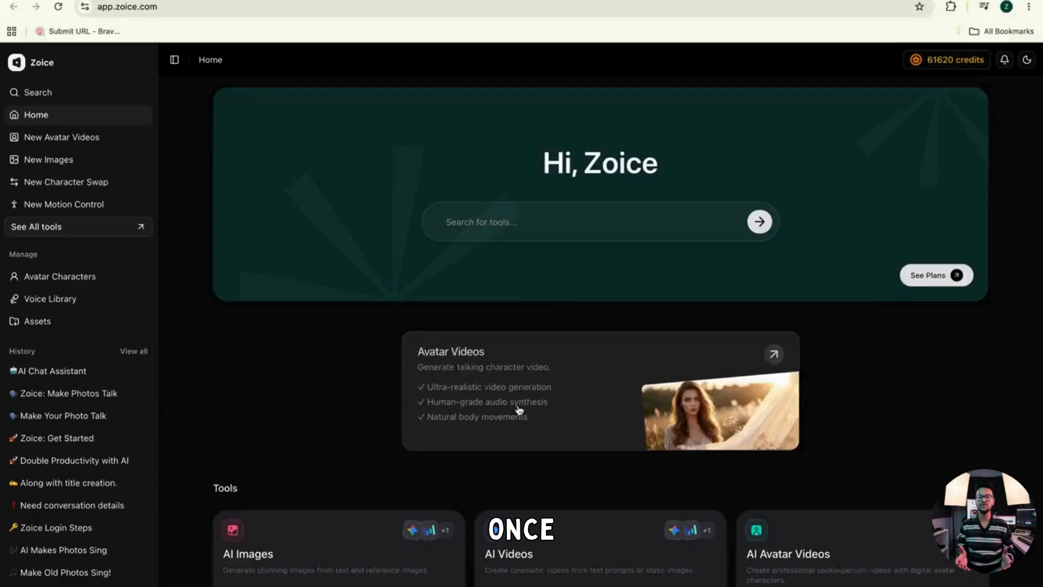
Look over the available tools on the home page and browse the existing avatars in the Avatar Characters library
{"action": "scroll", "coordinate": [531, 408], "scroll_direction": "down", "scroll_amount": 5}
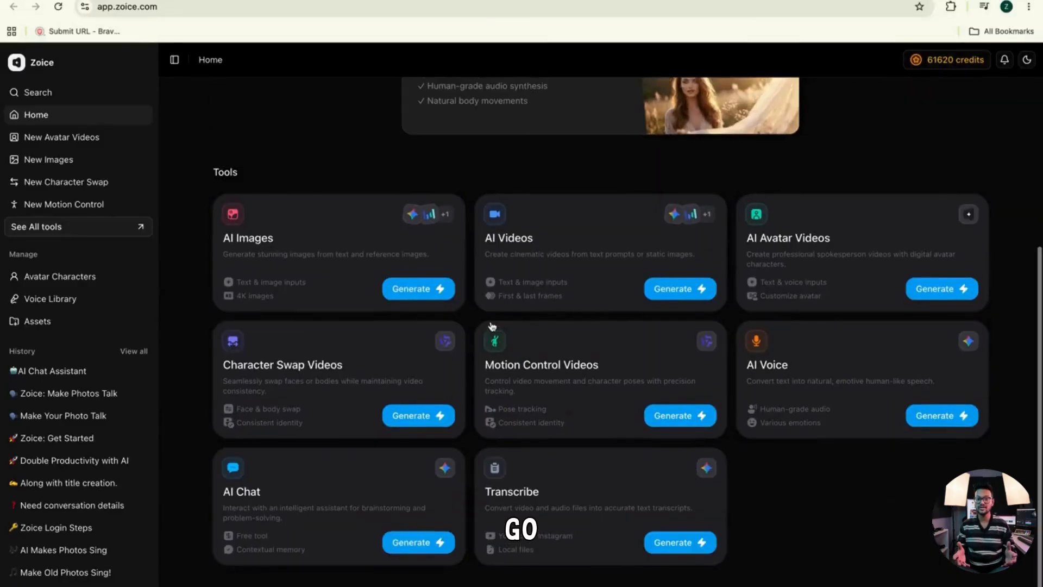
{"action": "scroll", "coordinate": [491, 326], "scroll_direction": "up", "scroll_amount": 5}
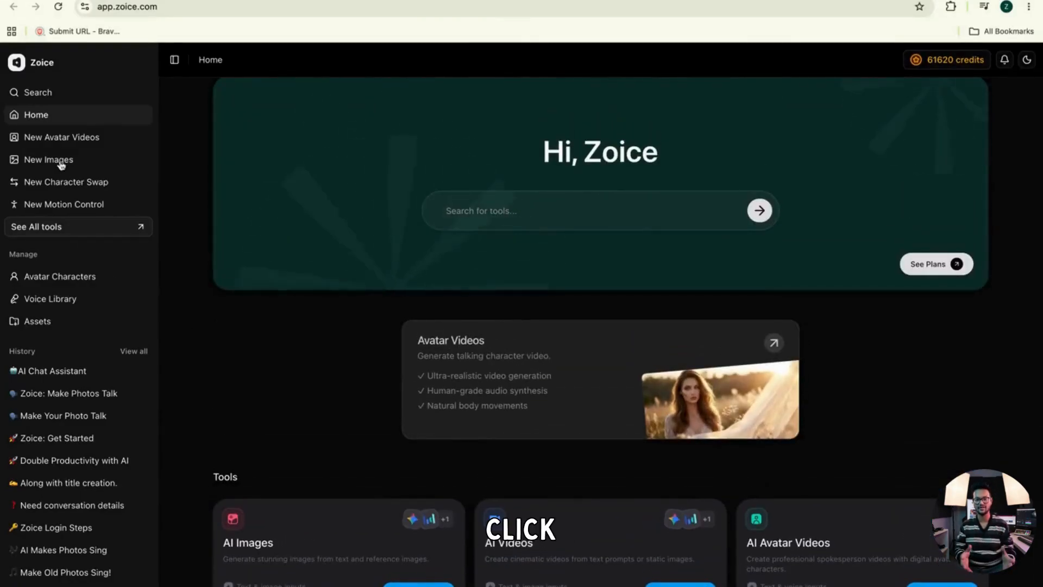
{"action": "left_click", "coordinate": [64, 277]}
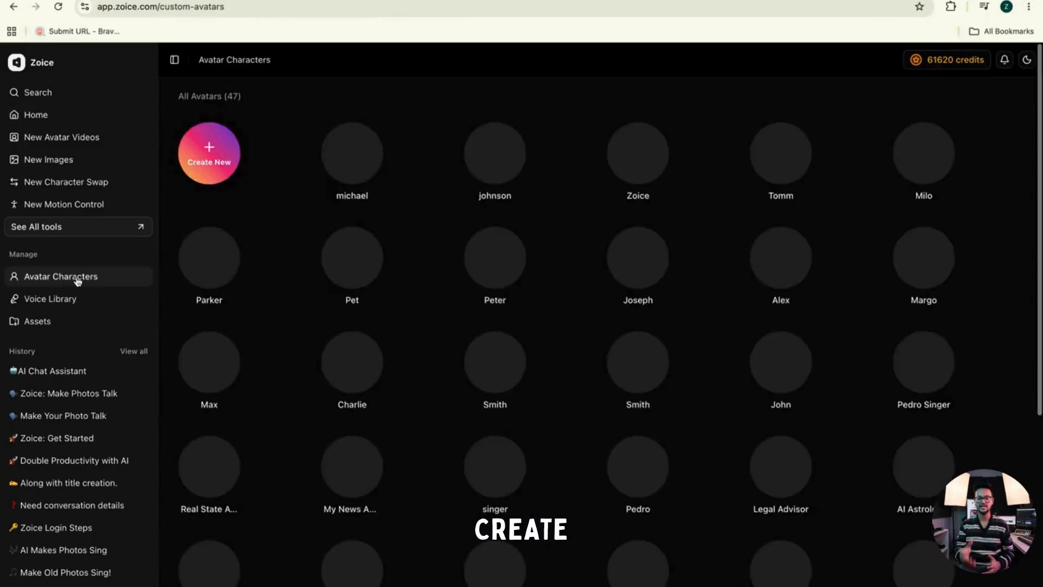
{"action": "scroll", "coordinate": [549, 435], "scroll_direction": "down", "scroll_amount": 5}
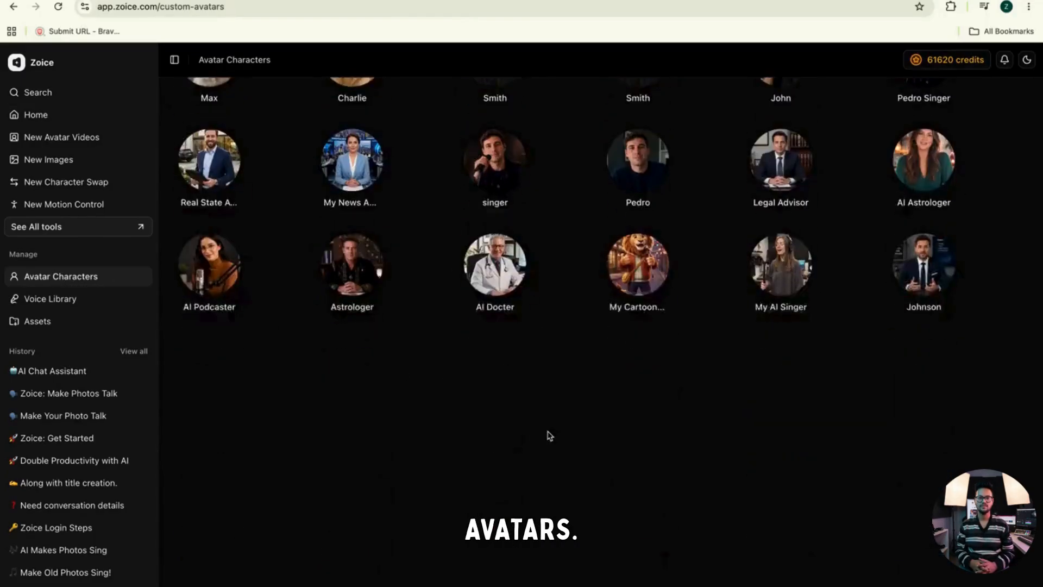
{"action": "scroll", "coordinate": [549, 435], "scroll_direction": "up", "scroll_amount": 5}
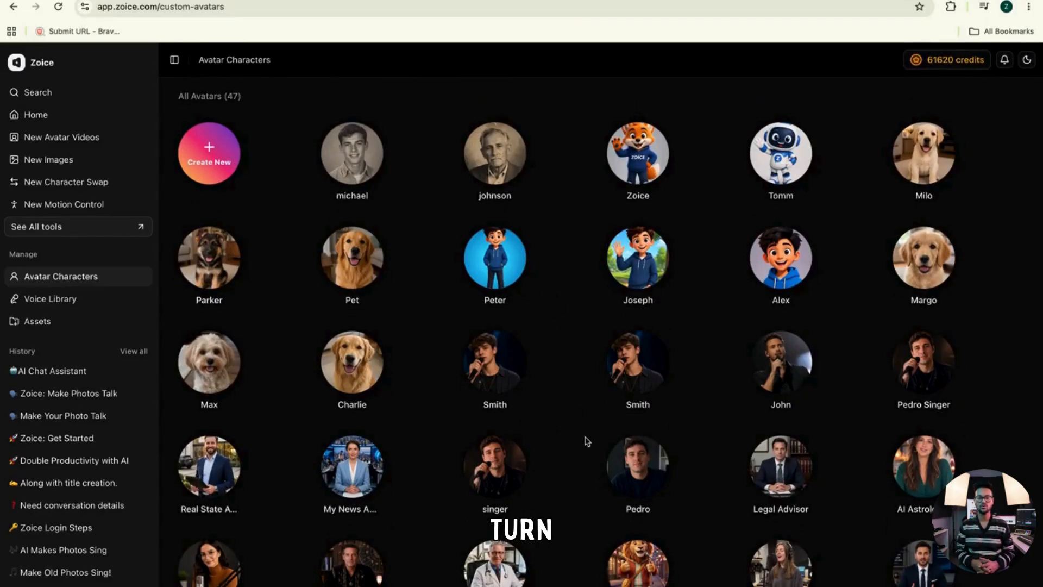
{"action": "scroll", "coordinate": [570, 424], "scroll_direction": "down", "scroll_amount": 4}
{"action": "scroll", "coordinate": [570, 462], "scroll_direction": "up", "scroll_amount": 3}
{"action": "scroll", "coordinate": [572, 454], "scroll_direction": "up", "scroll_amount": 1}
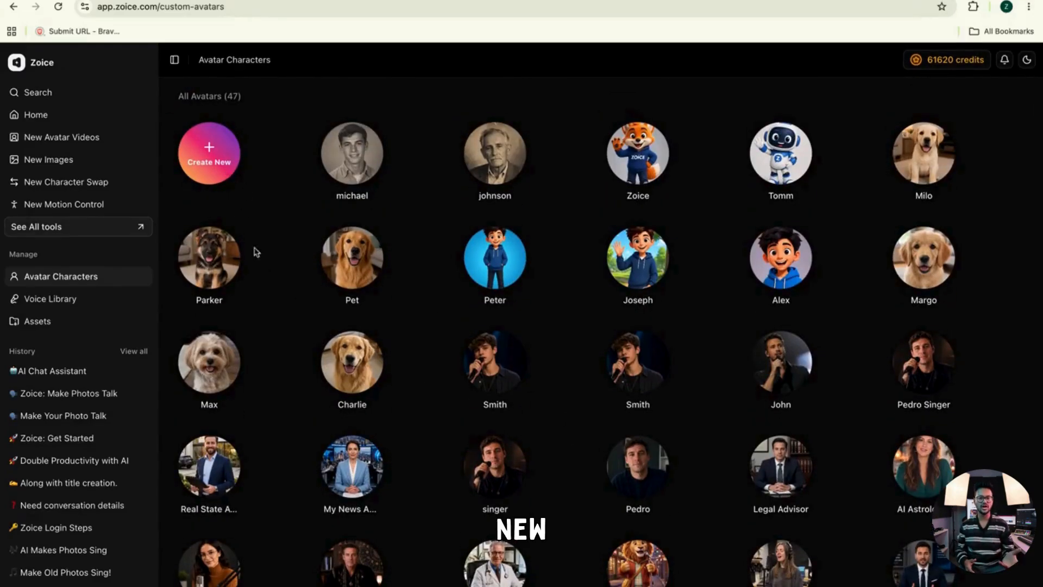
Start a new avatar based on an uploaded image and name it "ryan"
{"action": "left_click", "coordinate": [212, 163]}
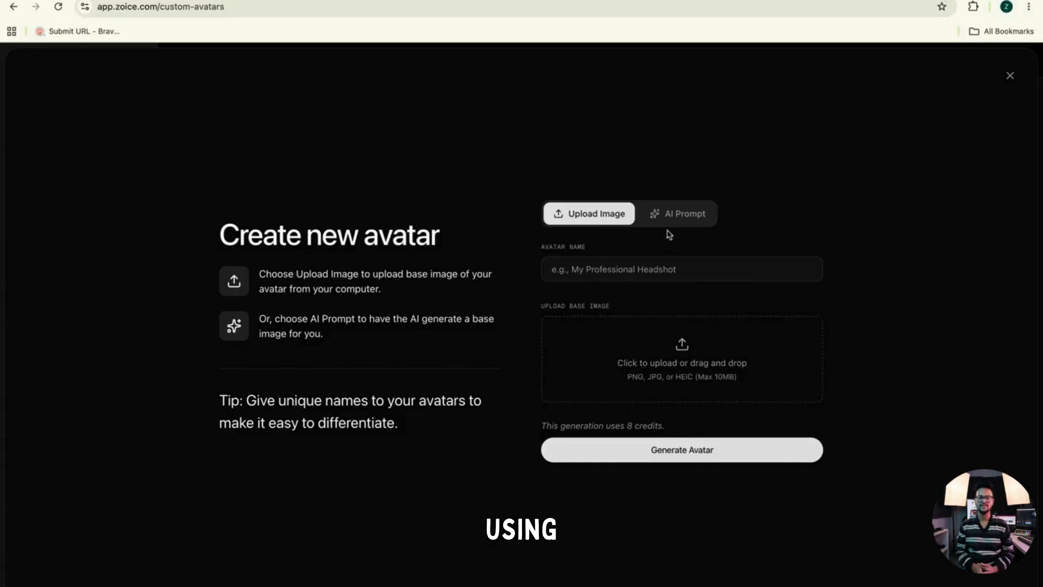
{"action": "left_click", "coordinate": [682, 216]}
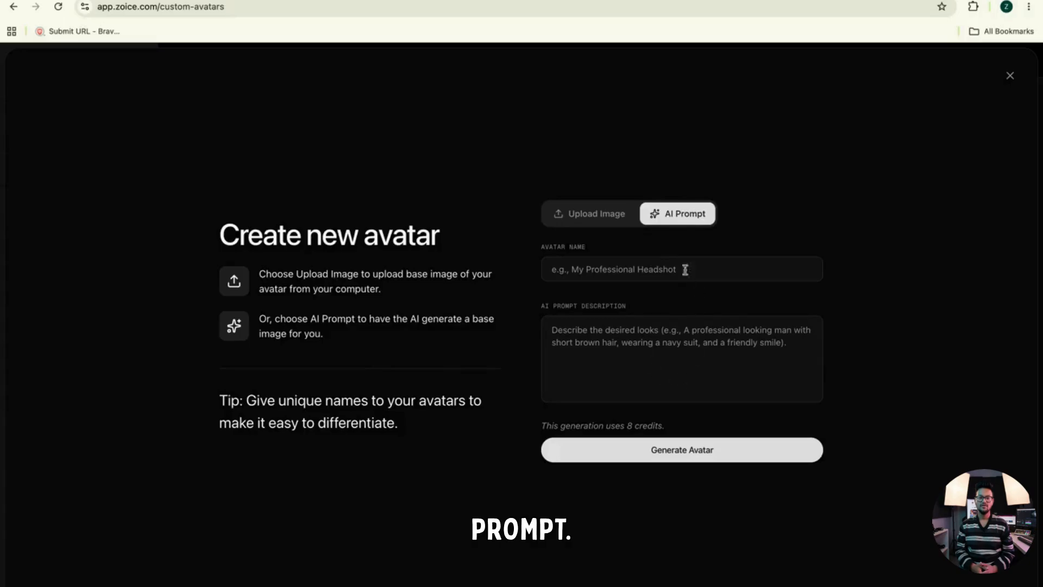
{"action": "left_click", "coordinate": [596, 219]}
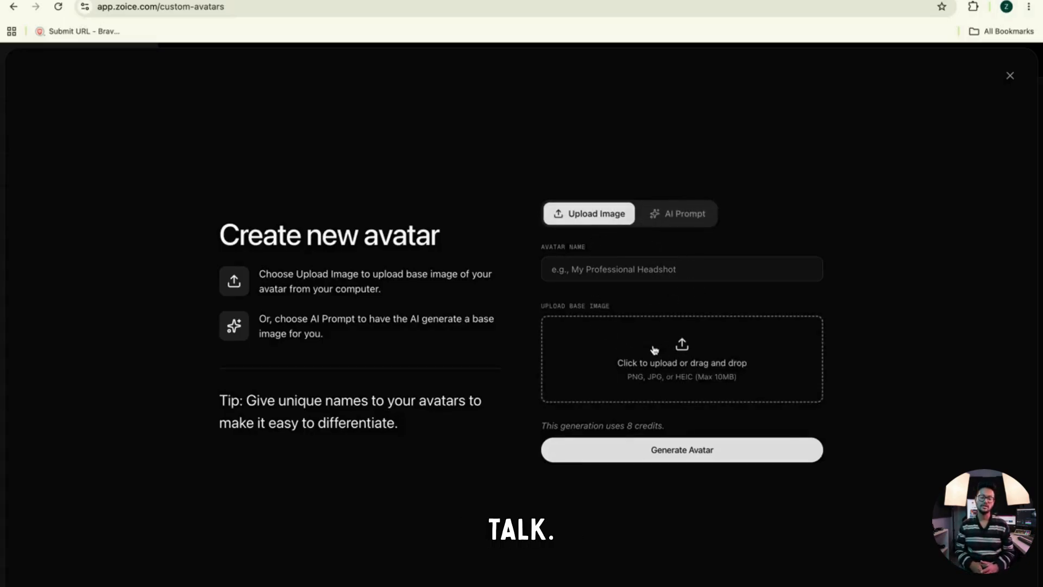
{"action": "left_click", "coordinate": [614, 269]}
{"action": "type", "text": "ryan"}
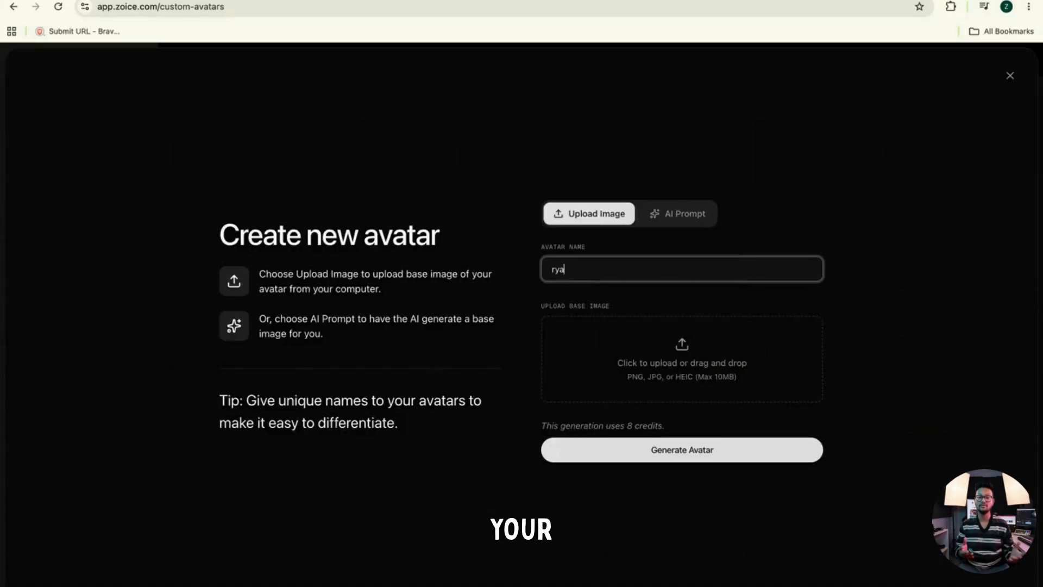
Upload the smiling man's portrait PNG from Downloads as the base image and generate the avatar
{"action": "left_click", "coordinate": [664, 356]}
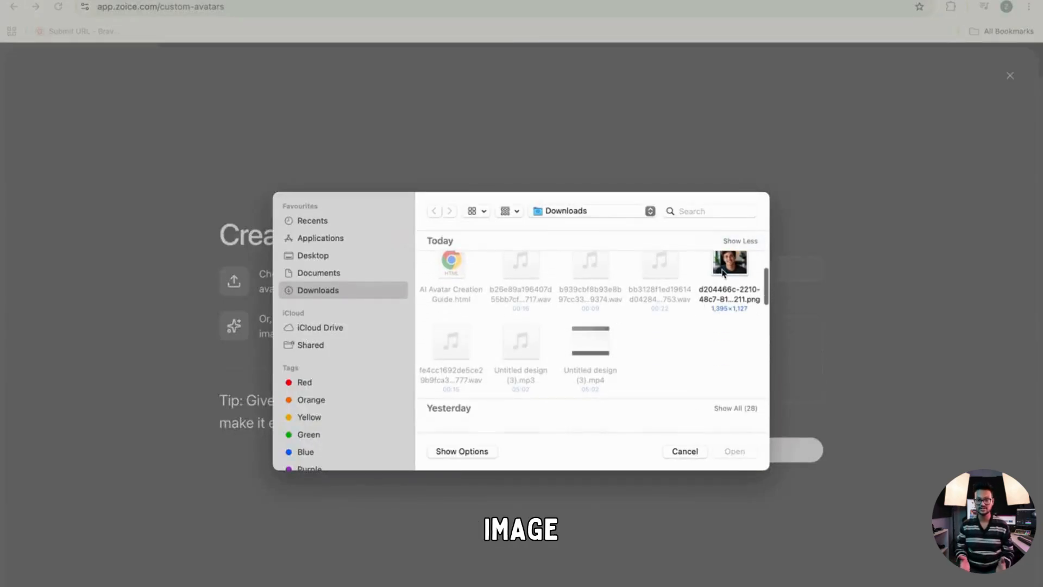
{"action": "double_click", "coordinate": [717, 282]}
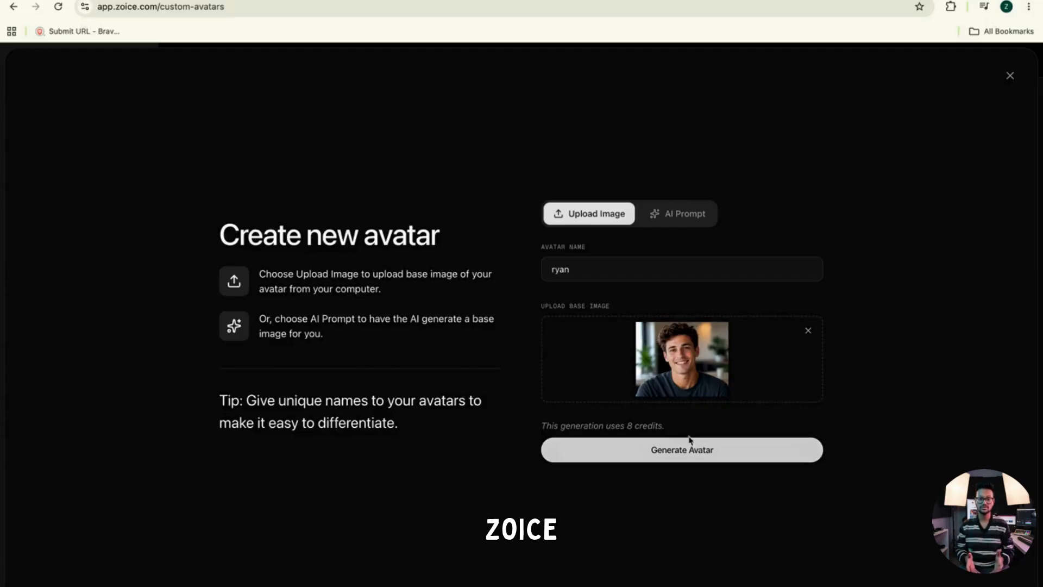
{"action": "left_click", "coordinate": [682, 453]}
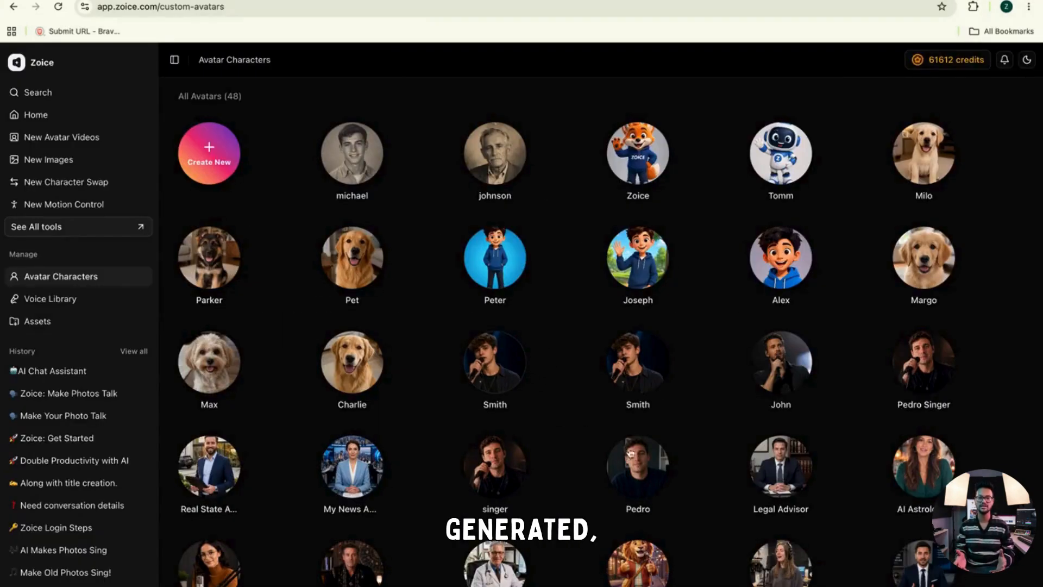
Open the newly generated "ryan" avatar at the end of the avatar list and start a video with it
{"action": "scroll", "coordinate": [572, 426], "scroll_direction": "down", "scroll_amount": 4}
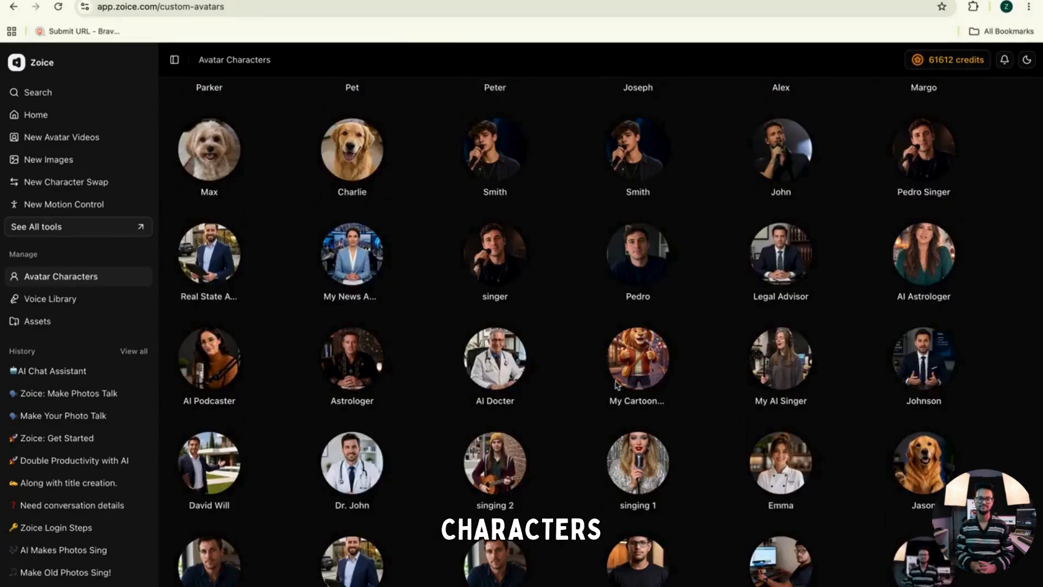
{"action": "scroll", "coordinate": [595, 358], "scroll_direction": "up", "scroll_amount": 3}
{"action": "scroll", "coordinate": [597, 359], "scroll_direction": "down", "scroll_amount": 7}
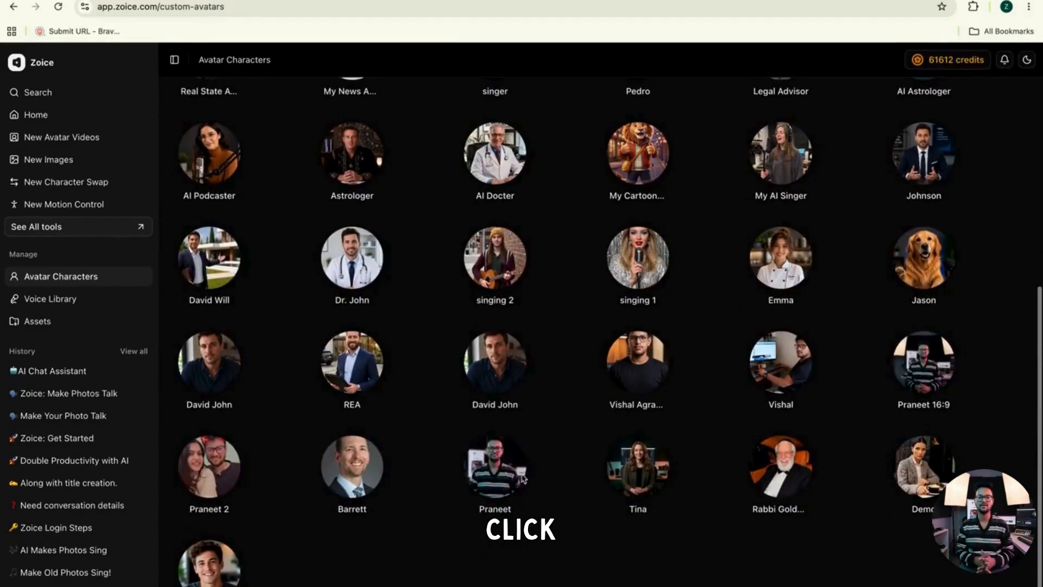
{"action": "left_click", "coordinate": [208, 564]}
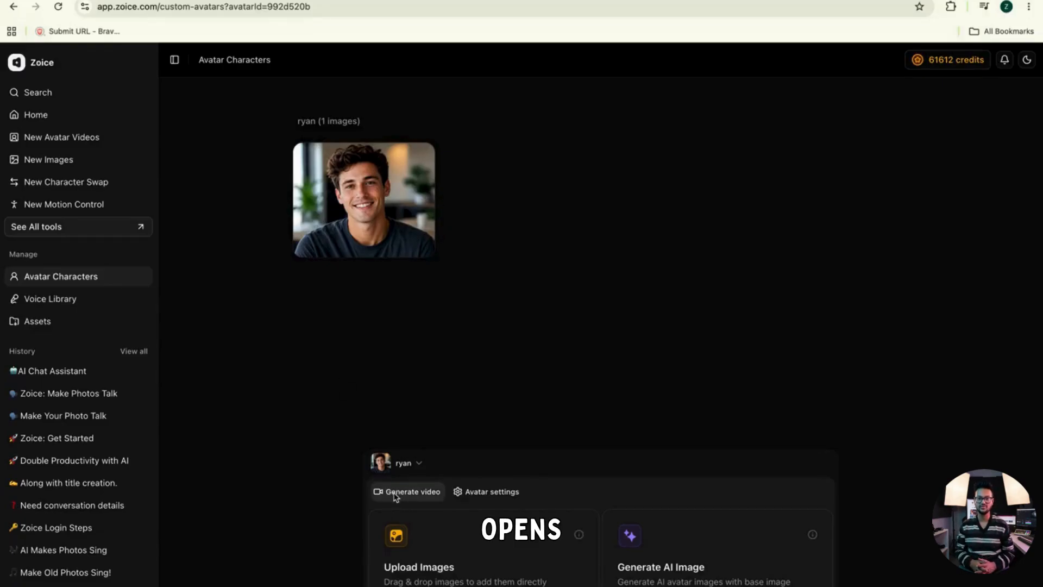
{"action": "left_click", "coordinate": [408, 492]}
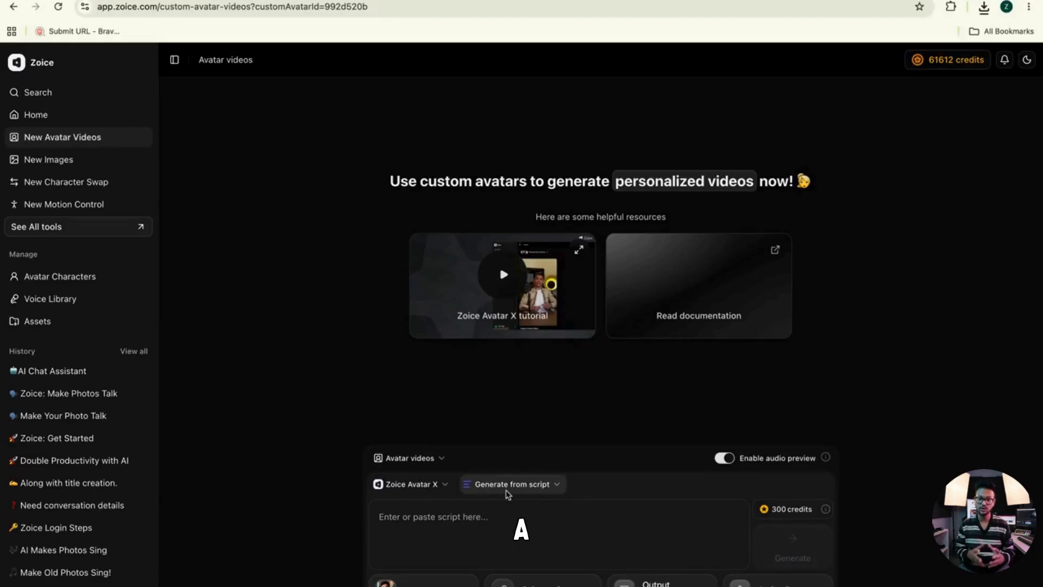
Switch the avatar video's input method to Generate from audio
{"action": "left_click", "coordinate": [508, 485]}
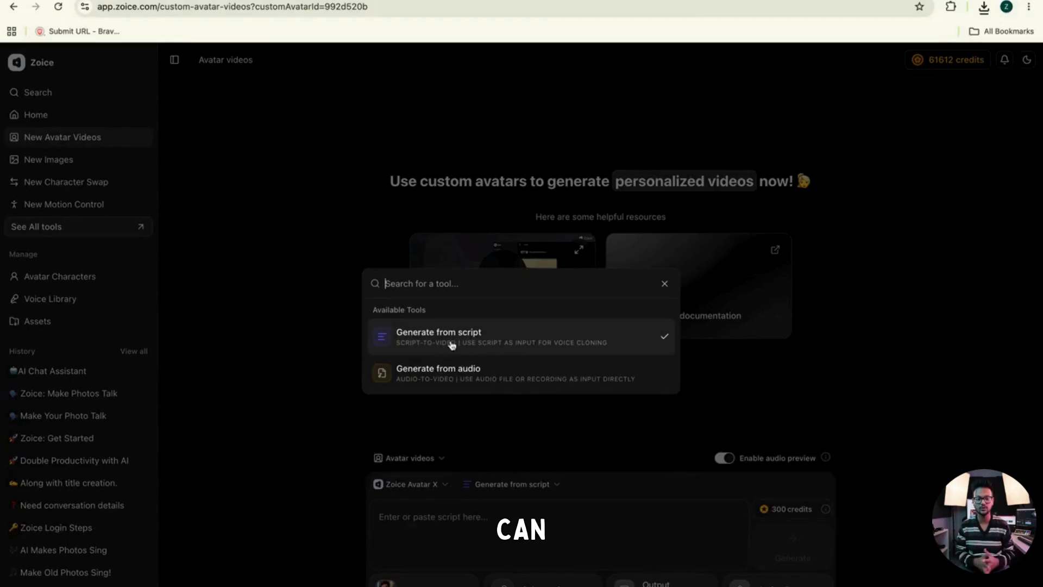
{"action": "left_click", "coordinate": [540, 442]}
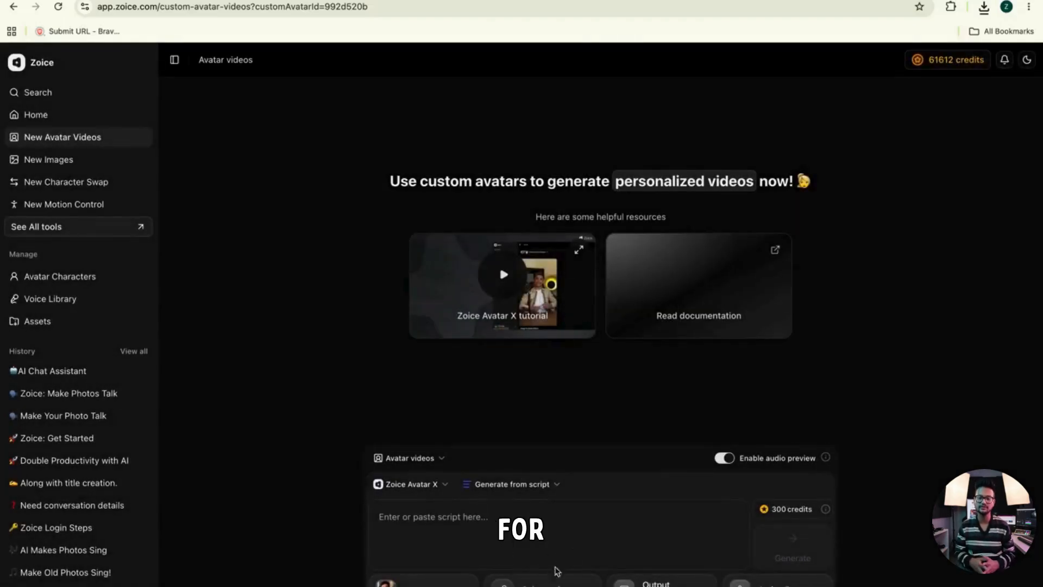
{"action": "left_click", "coordinate": [519, 485]}
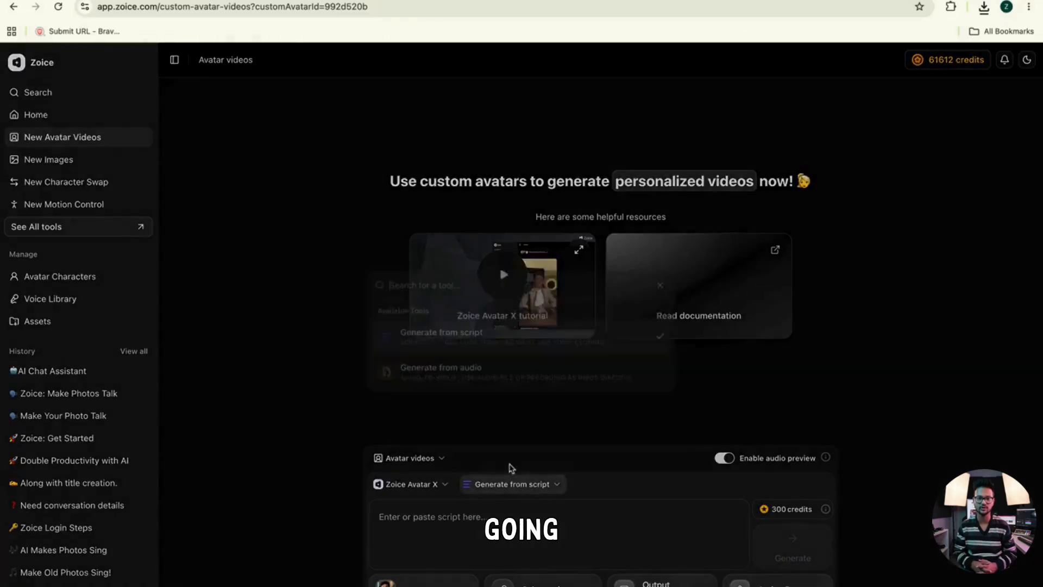
{"action": "left_click", "coordinate": [449, 368]}
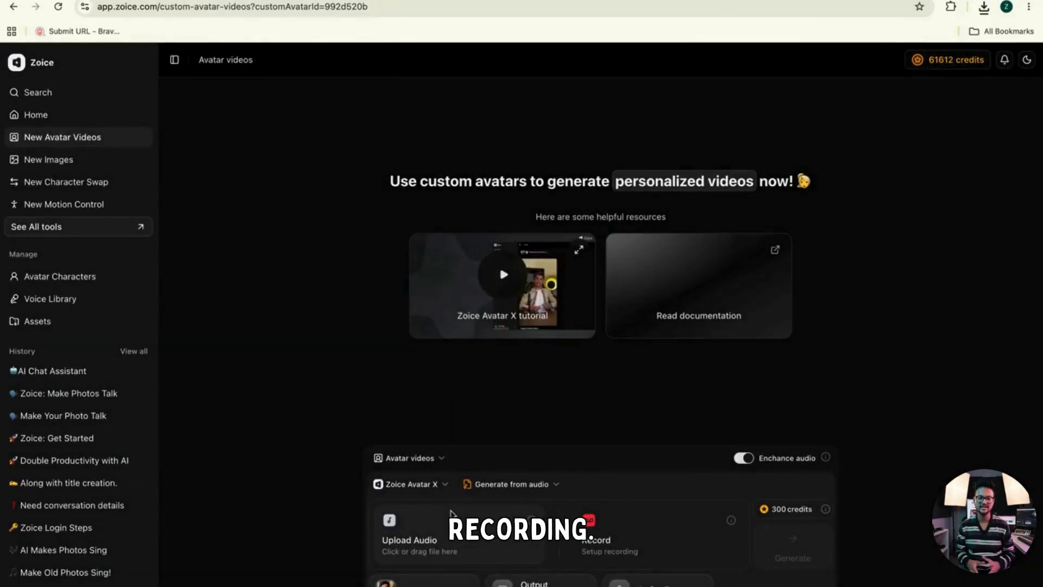
{"action": "left_click", "coordinate": [516, 482]}
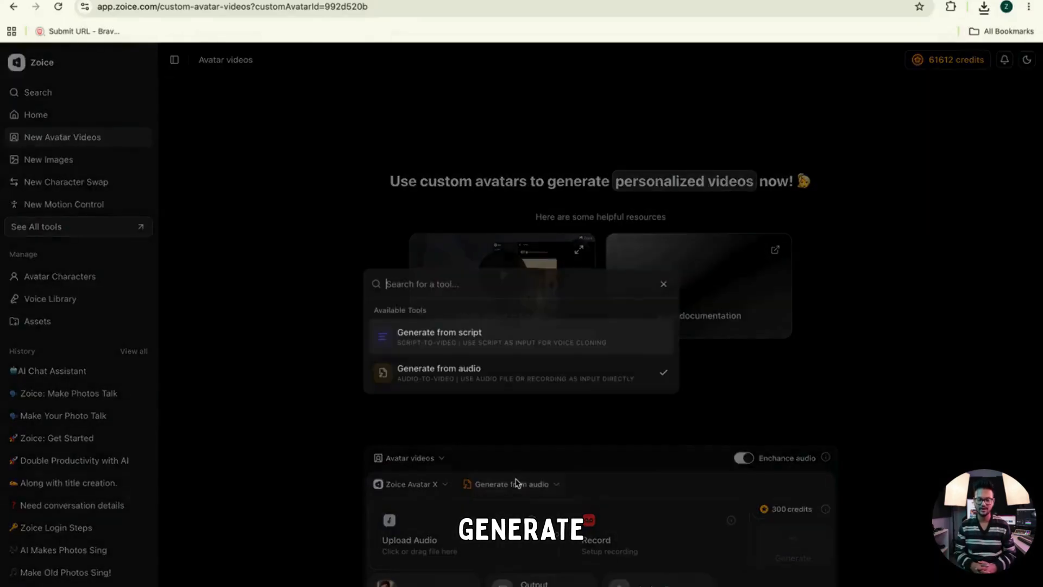
{"action": "left_click", "coordinate": [353, 483]}
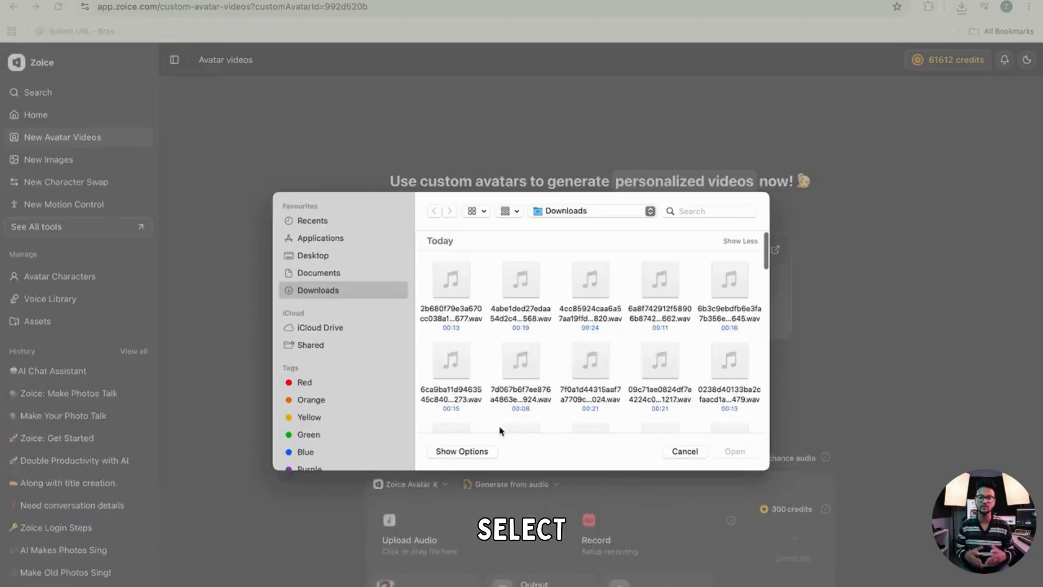
Upload the 11-second WAV file starting with 6a8f742912f from Downloads and play a short preview of it
{"action": "left_click", "coordinate": [658, 287]}
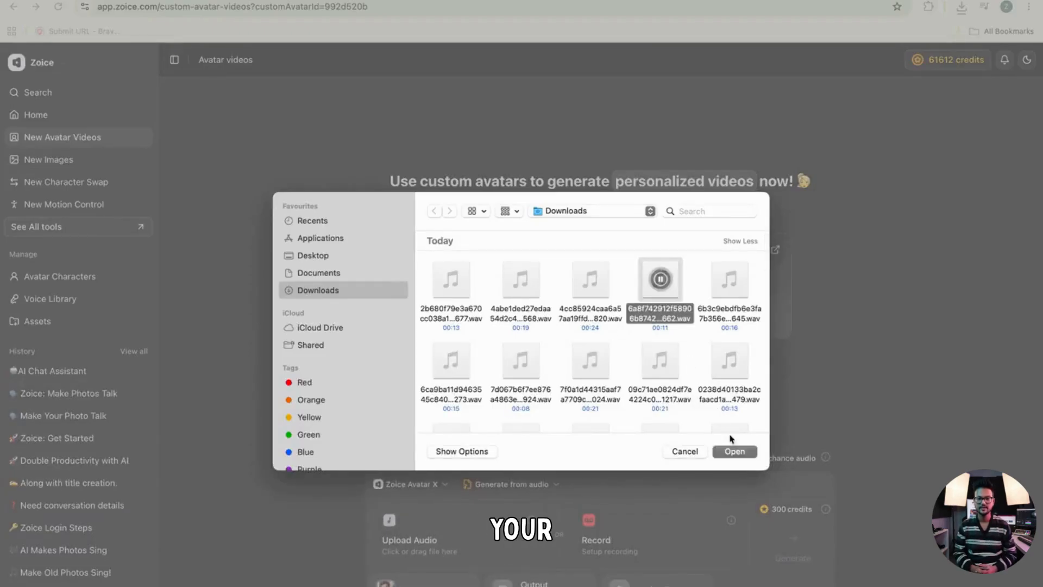
{"action": "left_click", "coordinate": [735, 451]}
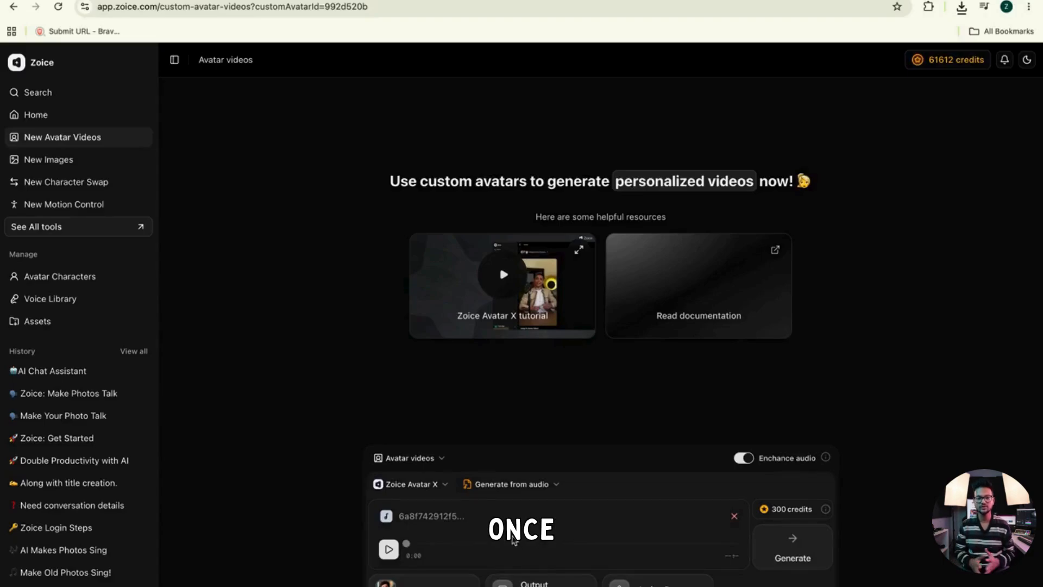
{"action": "left_click", "coordinate": [389, 550]}
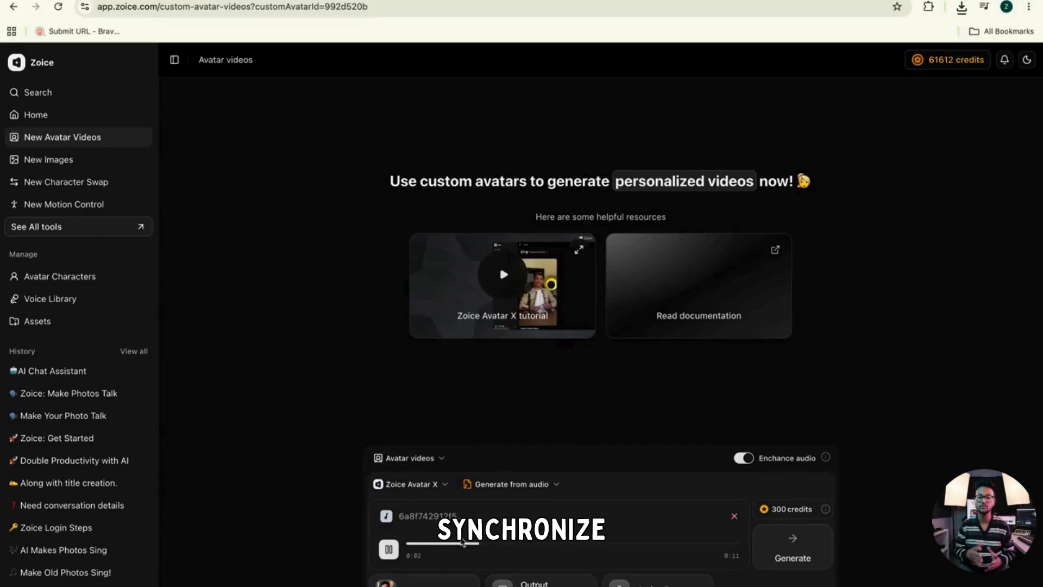
{"action": "left_click", "coordinate": [389, 550]}
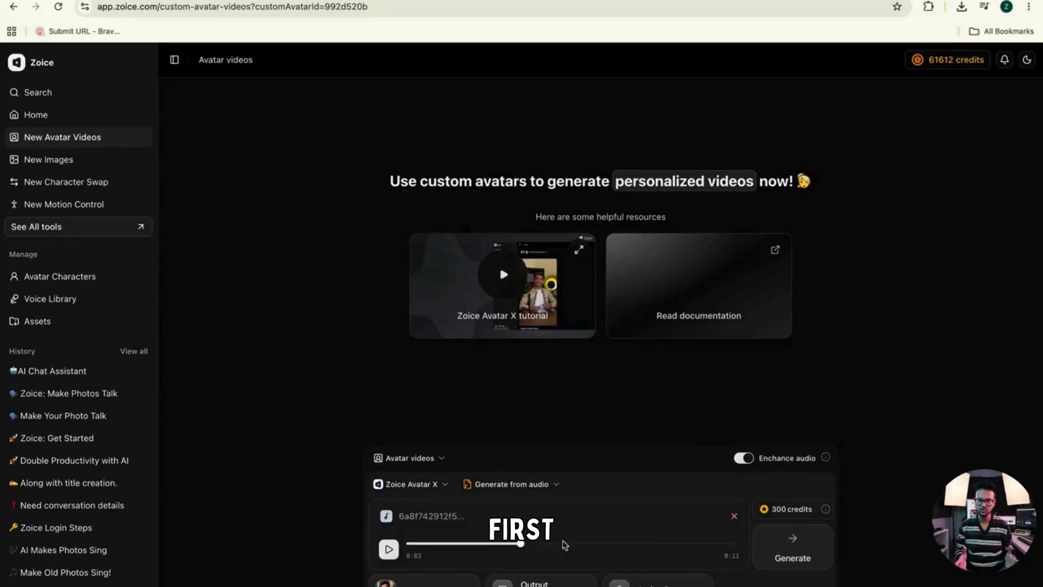
Set the video output to a 9:16 aspect ratio and 1080p resolution
{"action": "left_click", "coordinate": [540, 583]}
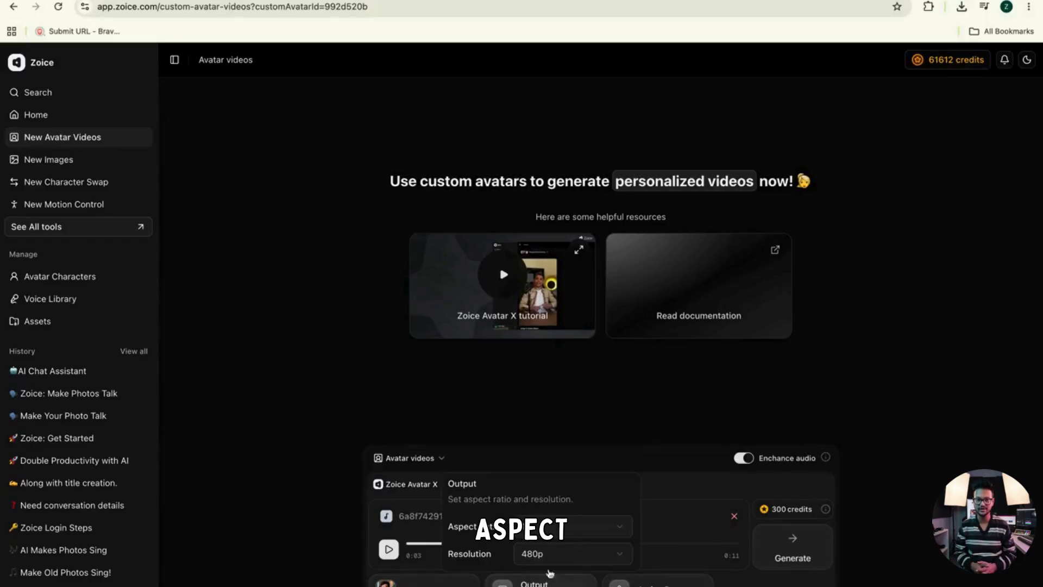
{"action": "left_click", "coordinate": [543, 526]}
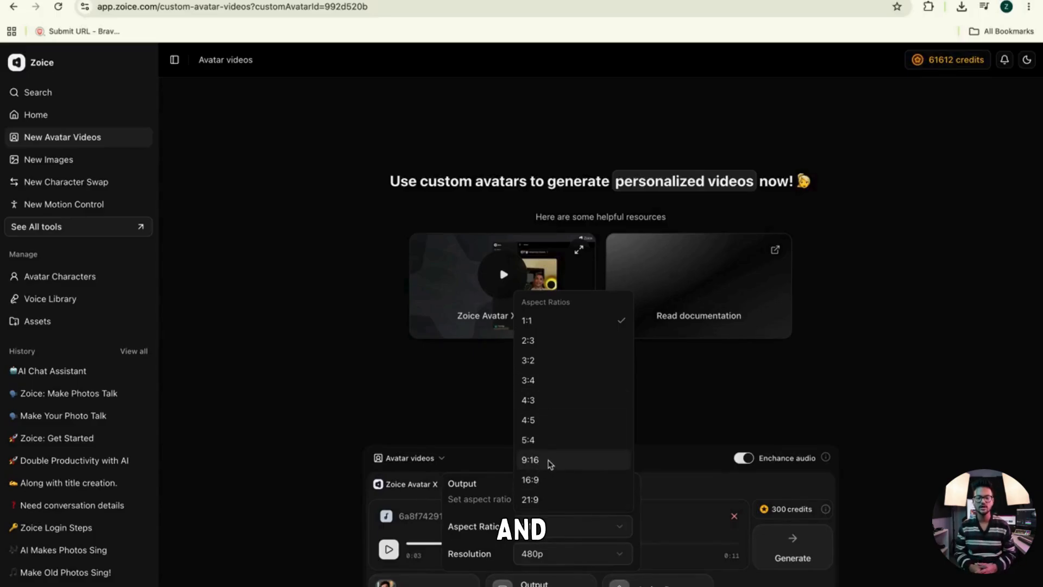
{"action": "left_click", "coordinate": [548, 461]}
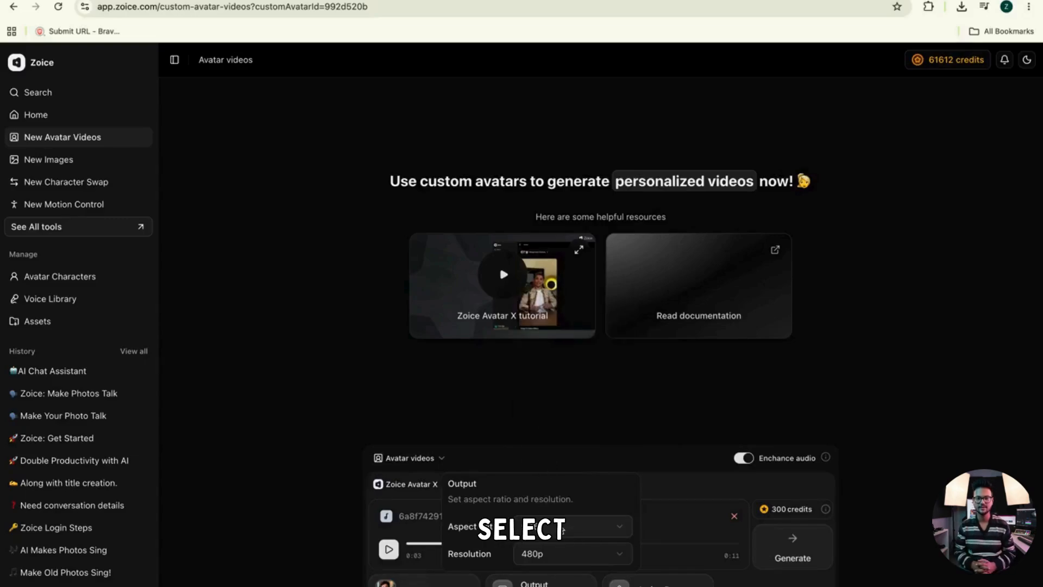
{"action": "left_click", "coordinate": [561, 520]}
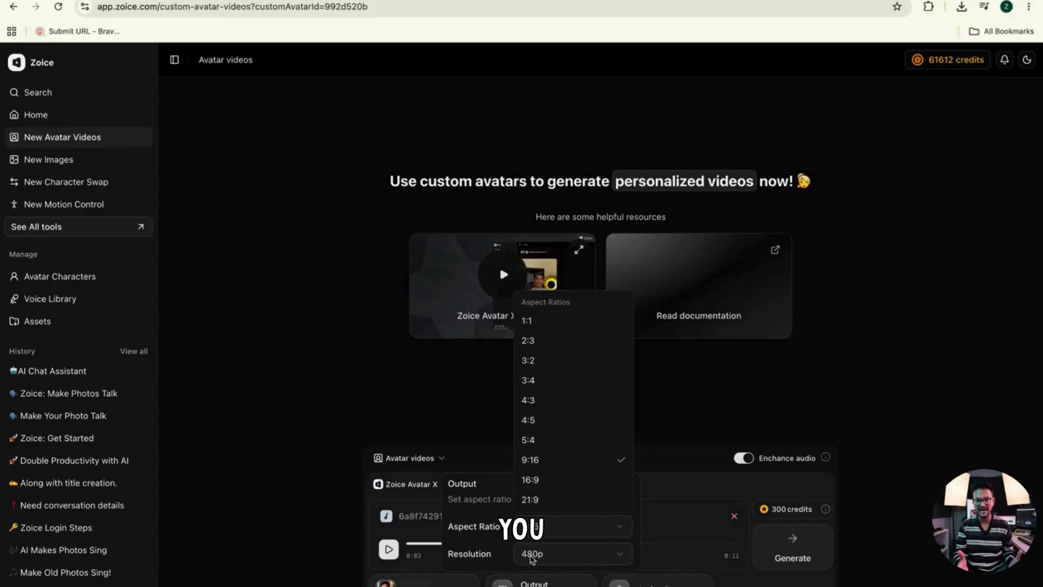
{"action": "left_click", "coordinate": [532, 558]}
{"action": "left_click", "coordinate": [552, 560]}
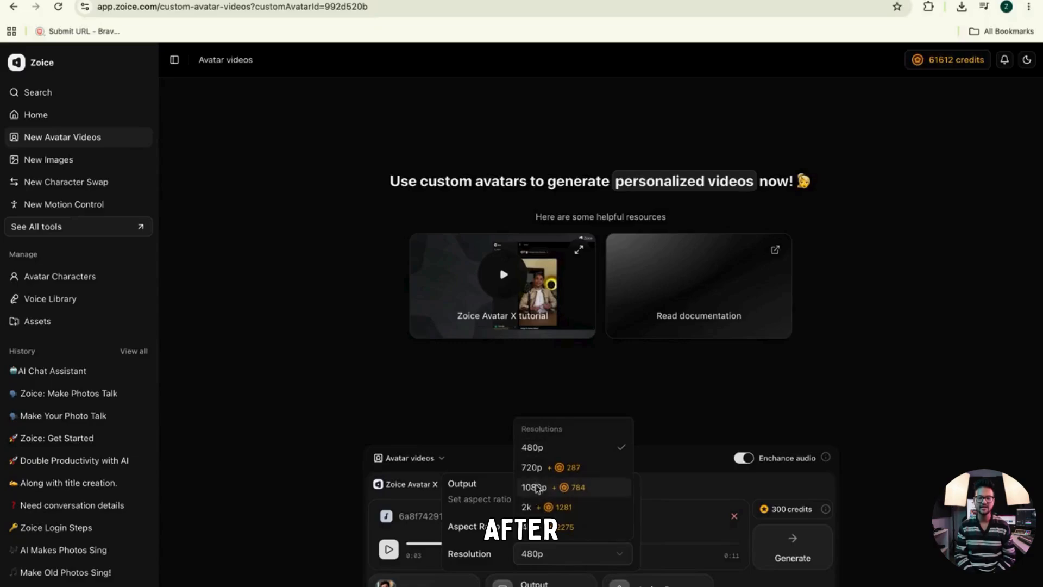
{"action": "left_click", "coordinate": [536, 492]}
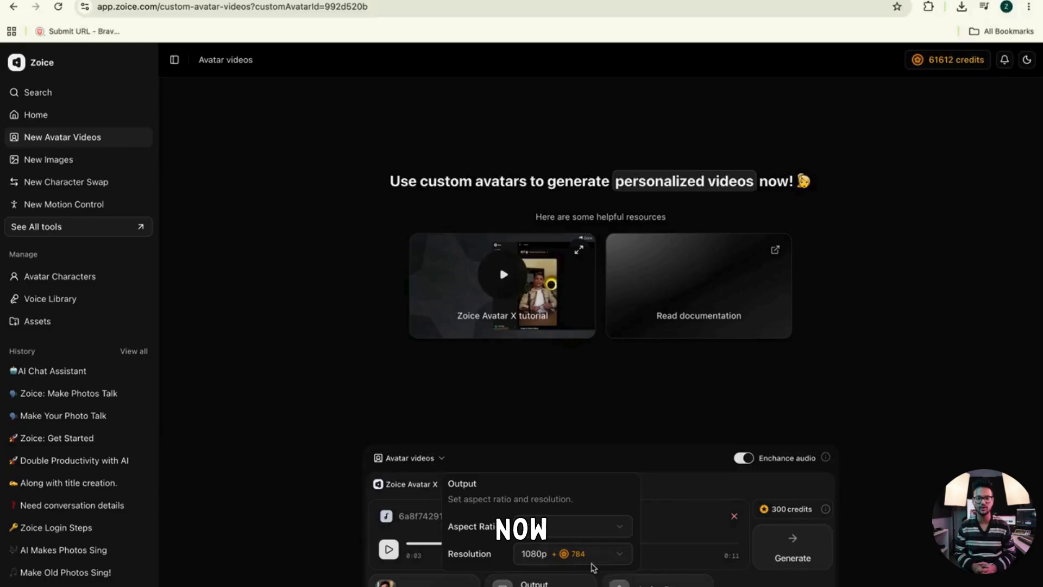
{"action": "key", "text": "Escape"}
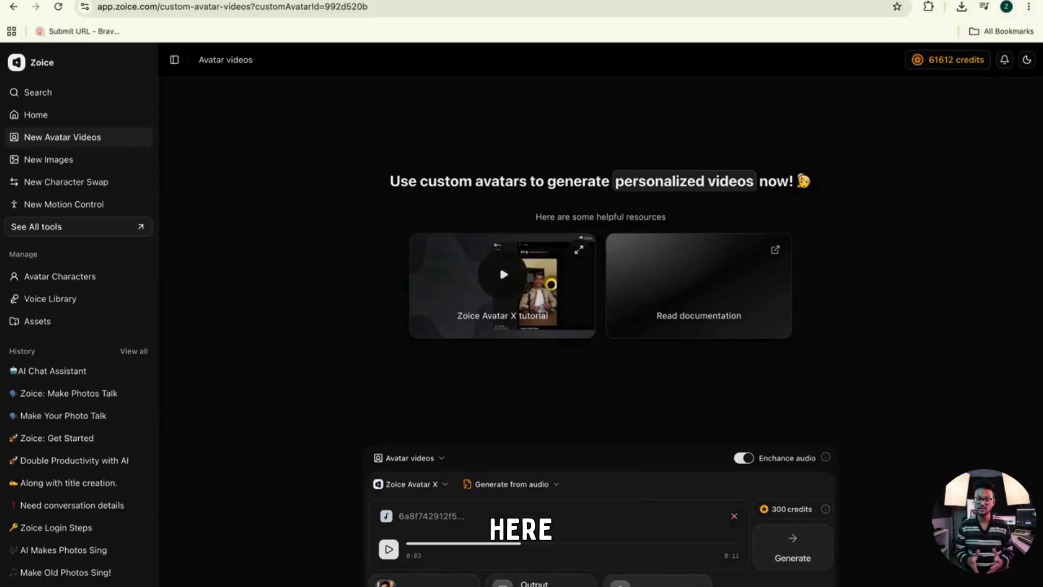
Add the first Professional suggestion, with upright posture and precise, controlled hand gestures, as the action prompt
{"action": "left_click", "coordinate": [690, 541]}
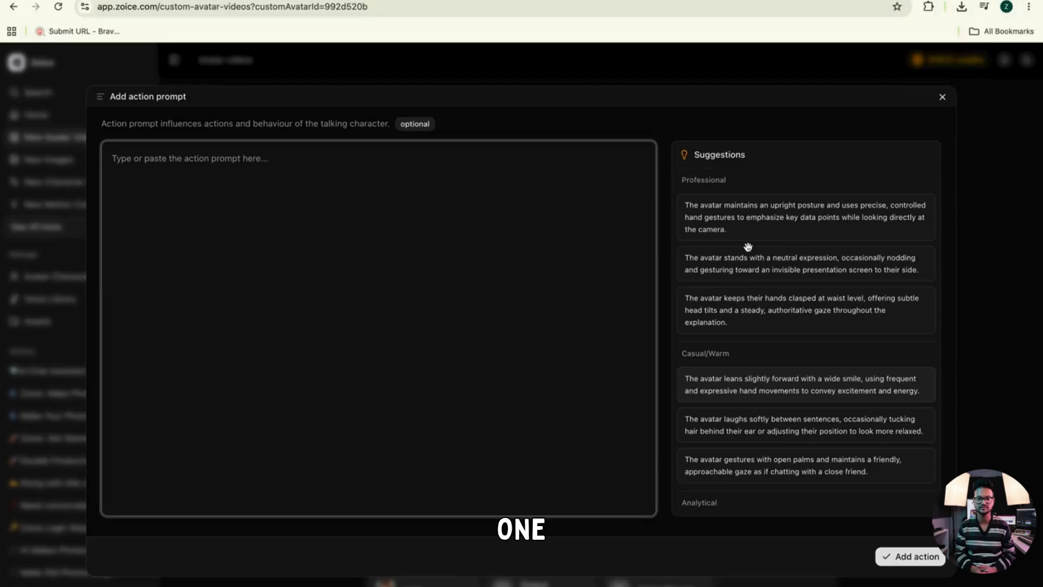
{"action": "scroll", "coordinate": [766, 408], "scroll_direction": "down", "scroll_amount": 5}
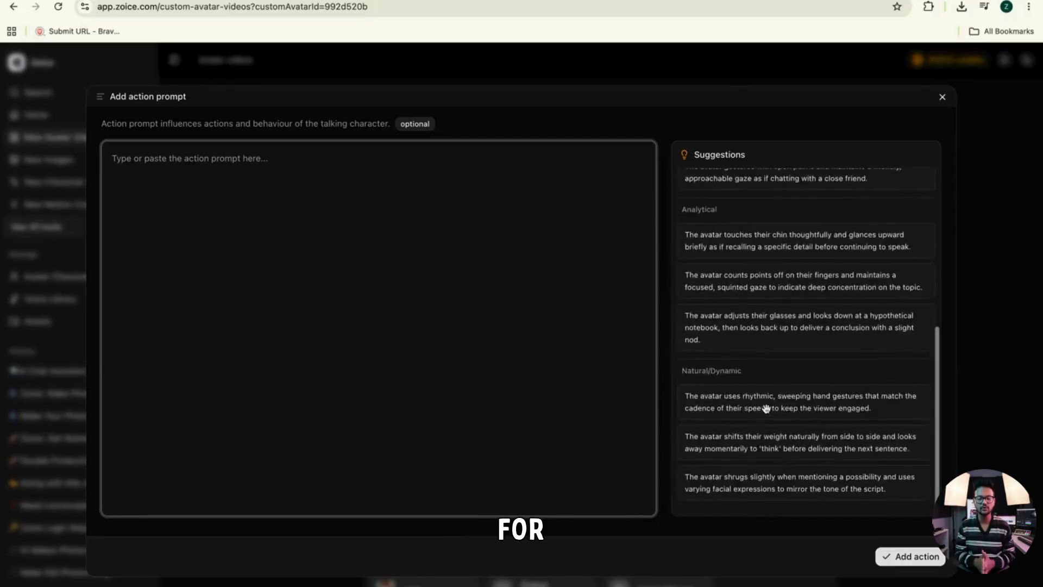
{"action": "scroll", "coordinate": [766, 408], "scroll_direction": "up", "scroll_amount": 5}
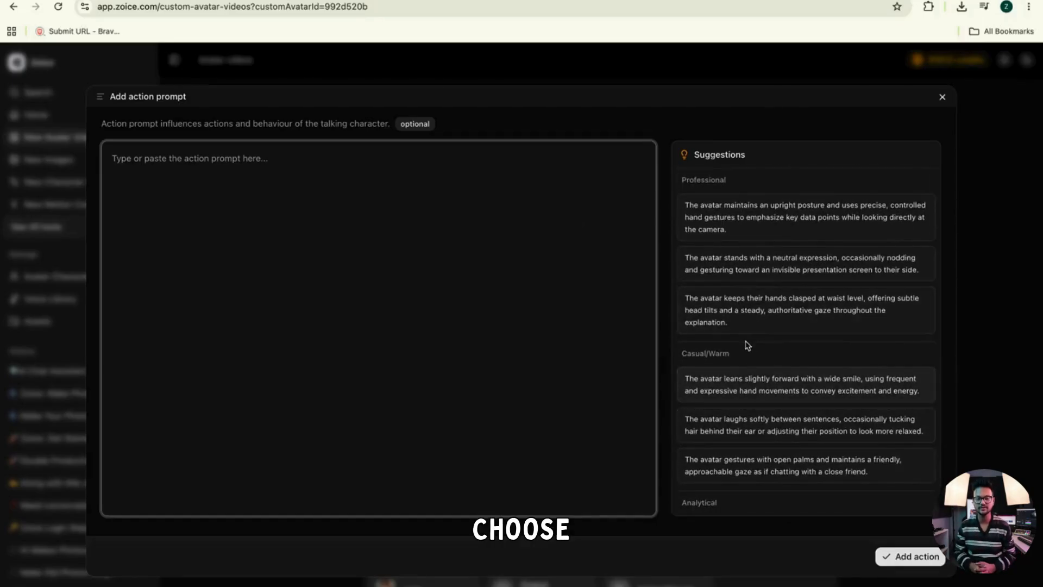
{"action": "left_click", "coordinate": [736, 221]}
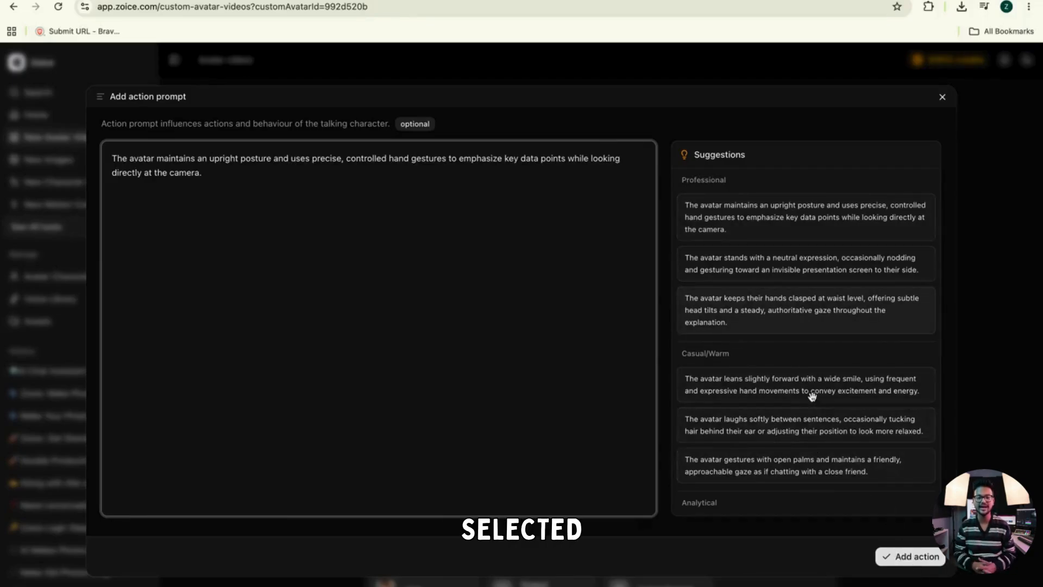
{"action": "left_click", "coordinate": [905, 557]}
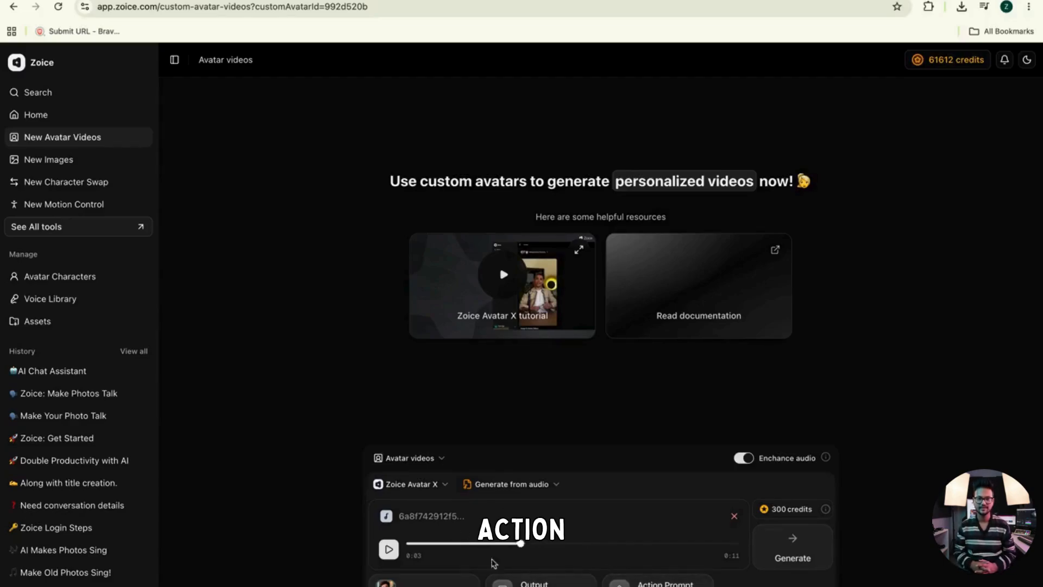
Generate the audio preview from the uploaded file and generate the full avatar video from it
{"action": "left_click", "coordinate": [784, 559]}
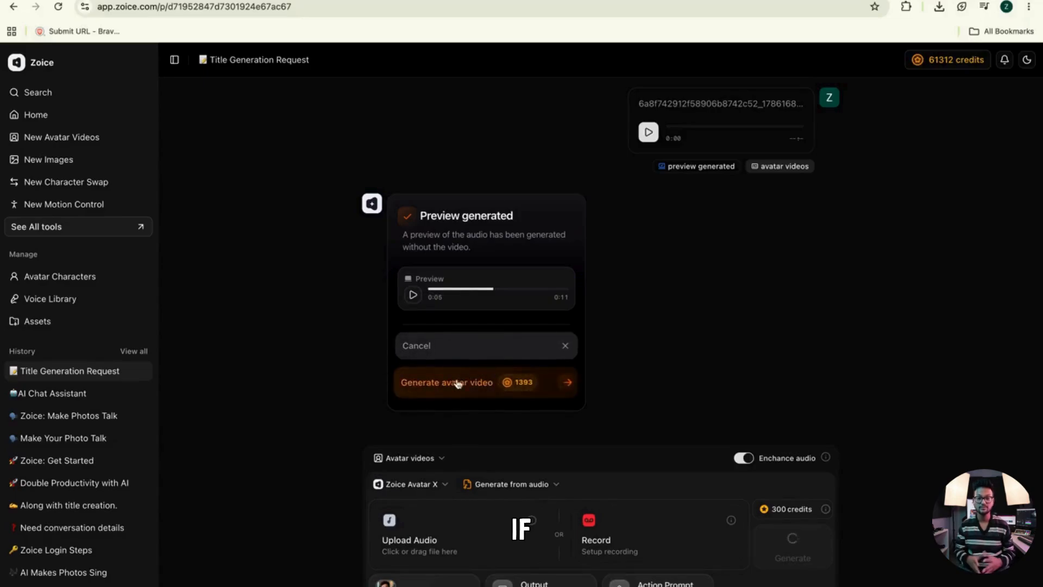
{"action": "left_click", "coordinate": [481, 396]}
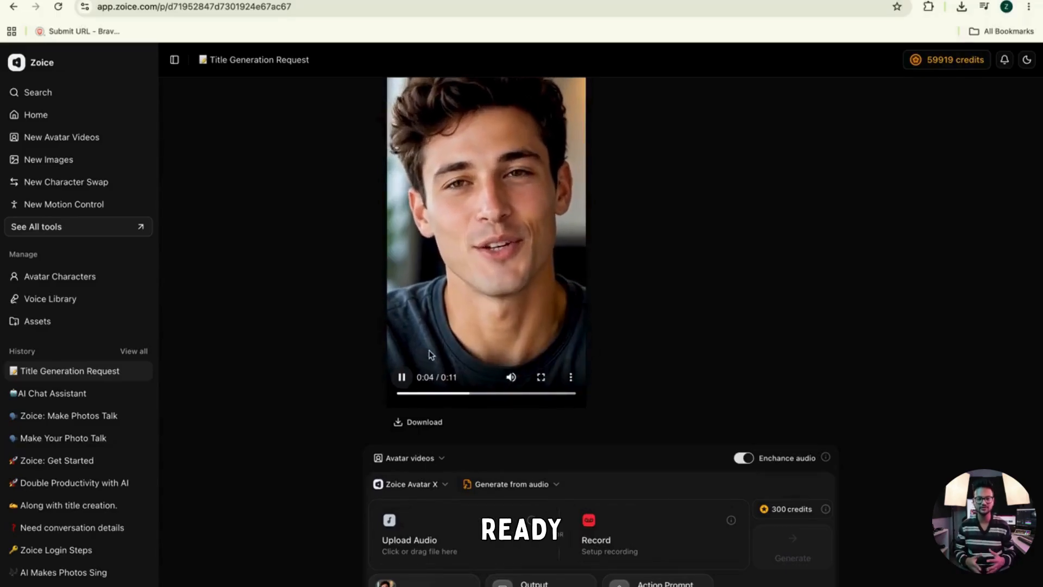
Pause the finished avatar video and download it
{"action": "left_click", "coordinate": [402, 378]}
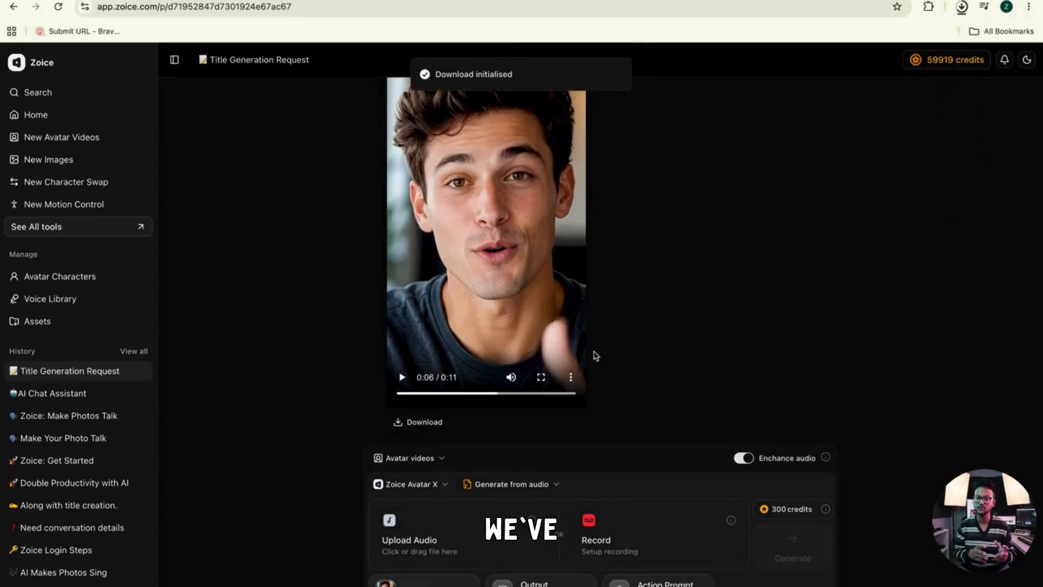
{"action": "scroll", "coordinate": [564, 292], "scroll_direction": "up", "scroll_amount": 1}
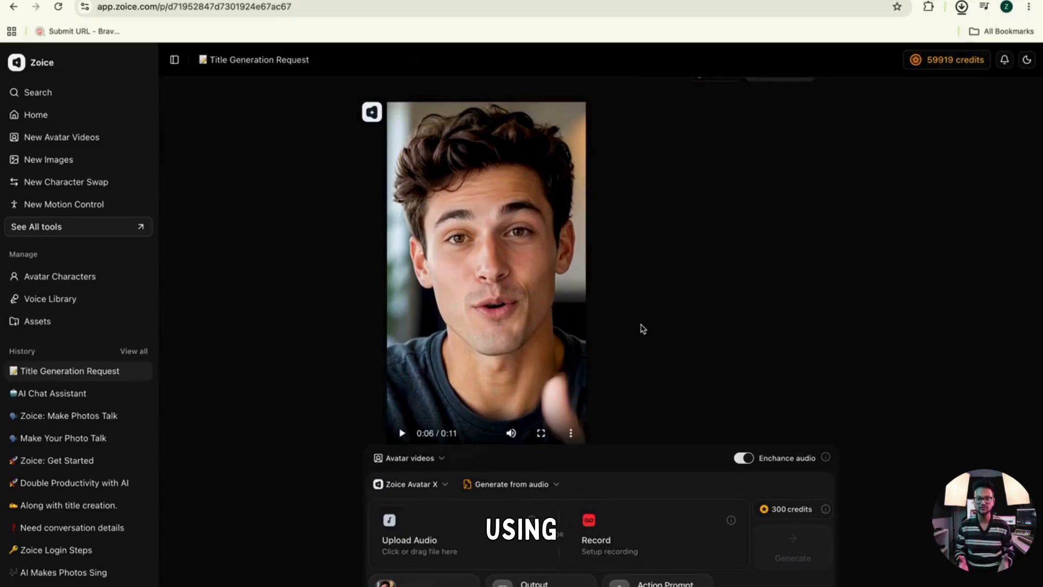
{"action": "scroll", "coordinate": [643, 330], "scroll_direction": "down", "scroll_amount": 1}
{"action": "scroll", "coordinate": [643, 329], "scroll_direction": "up", "scroll_amount": 1}
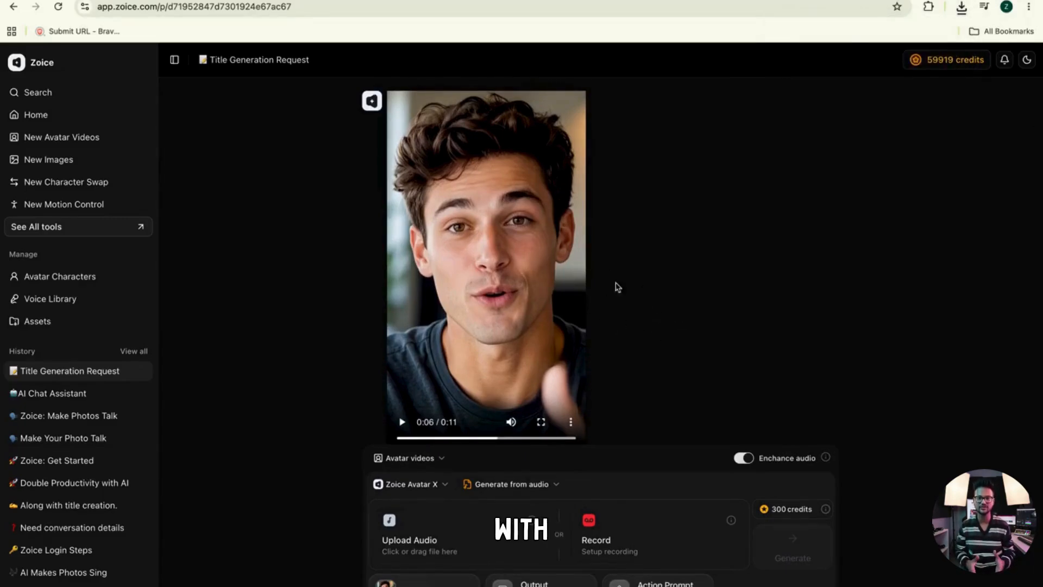
{"action": "scroll", "coordinate": [636, 307], "scroll_direction": "down", "scroll_amount": 1}
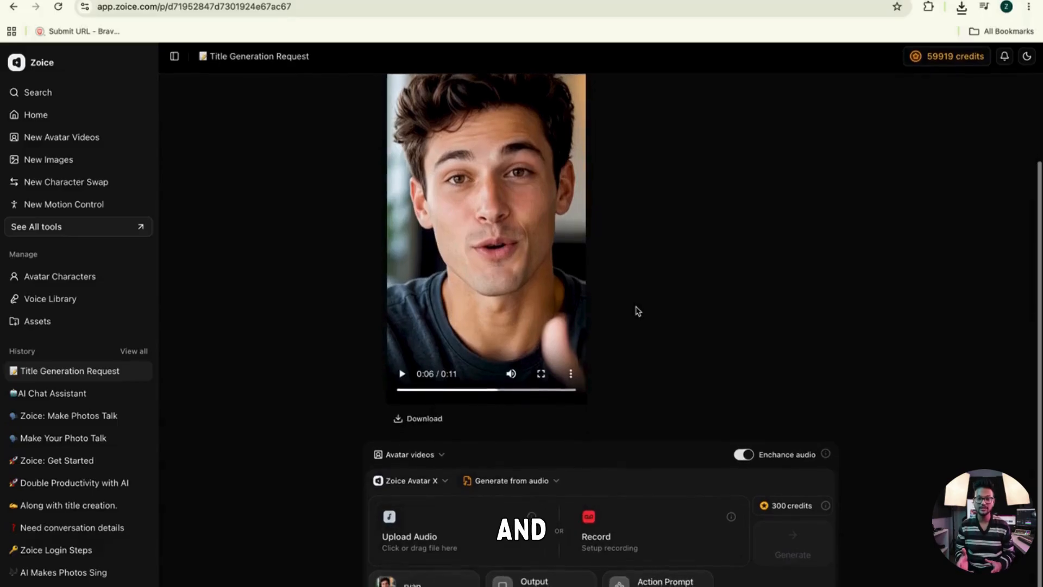
{"action": "scroll", "coordinate": [636, 309], "scroll_direction": "up", "scroll_amount": 2}
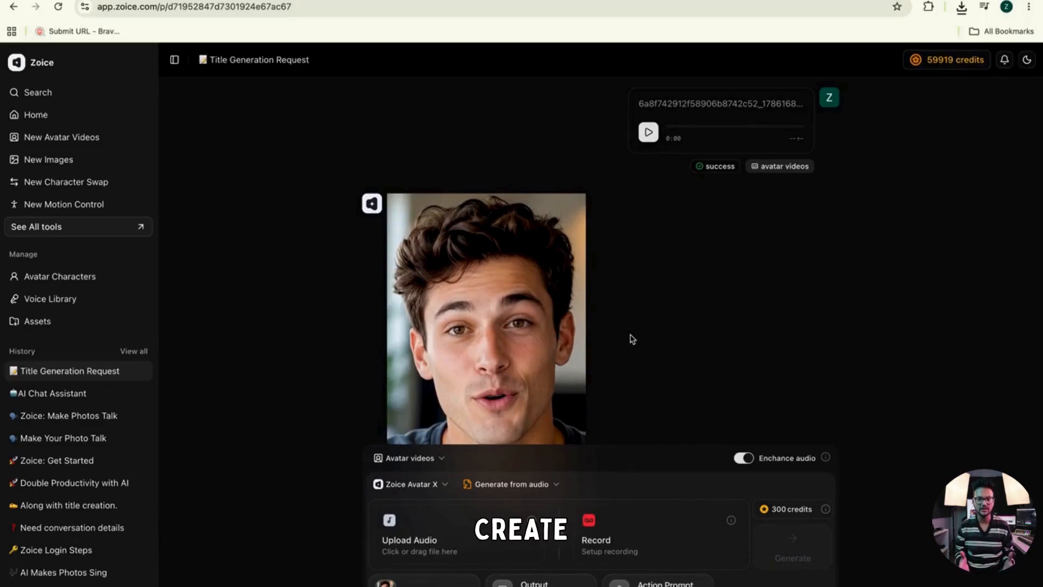
{"action": "scroll", "coordinate": [624, 322], "scroll_direction": "down", "scroll_amount": 2}
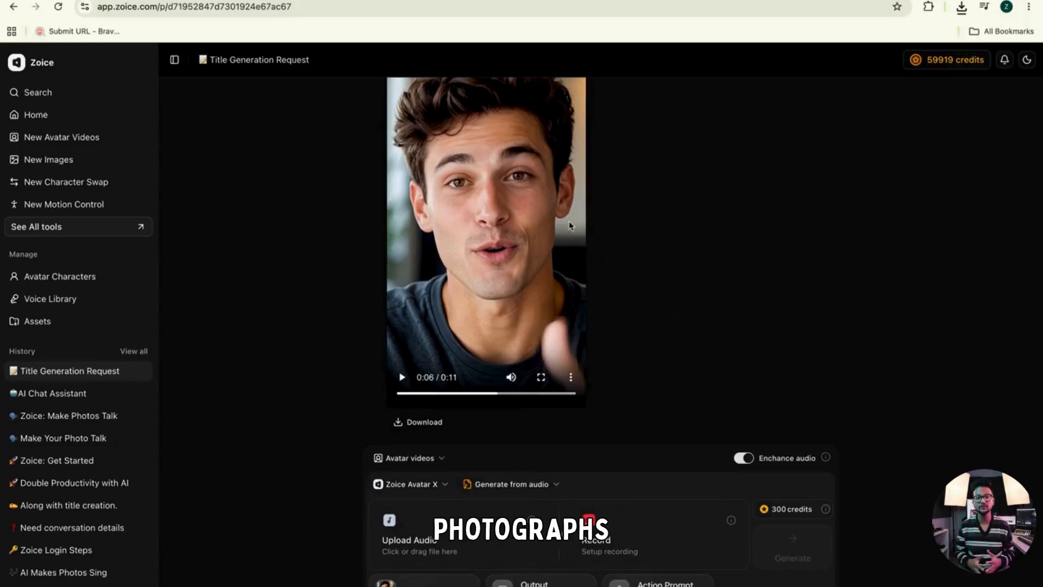
{"action": "scroll", "coordinate": [590, 243], "scroll_direction": "up", "scroll_amount": 5}
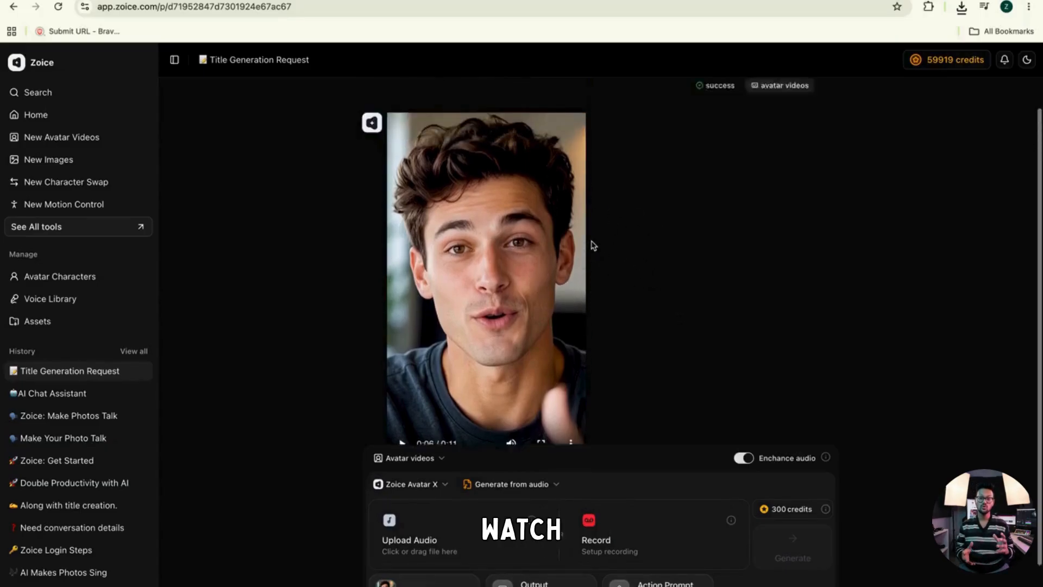
{"action": "scroll", "coordinate": [590, 244], "scroll_direction": "down", "scroll_amount": 5}
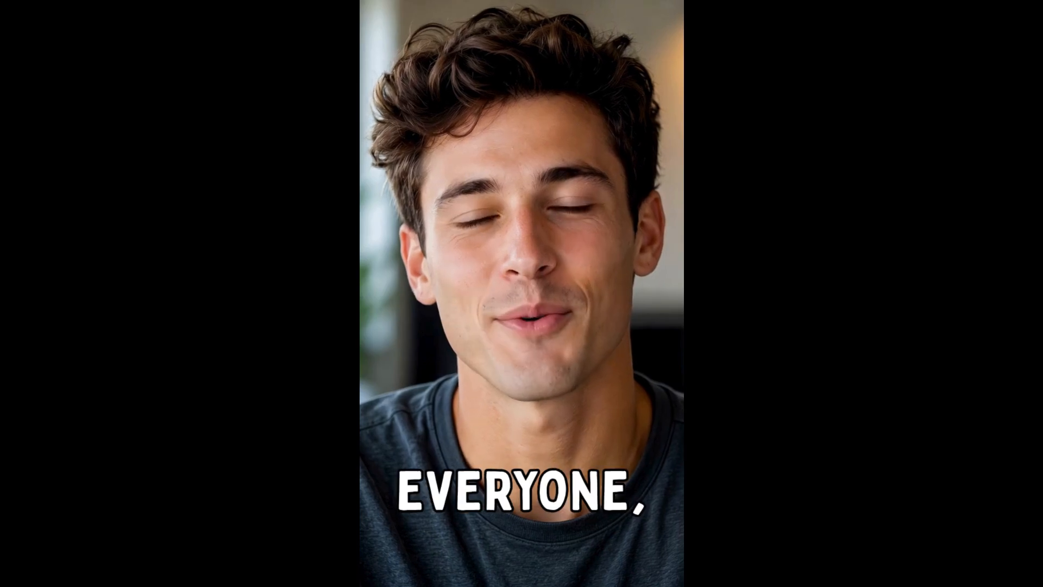